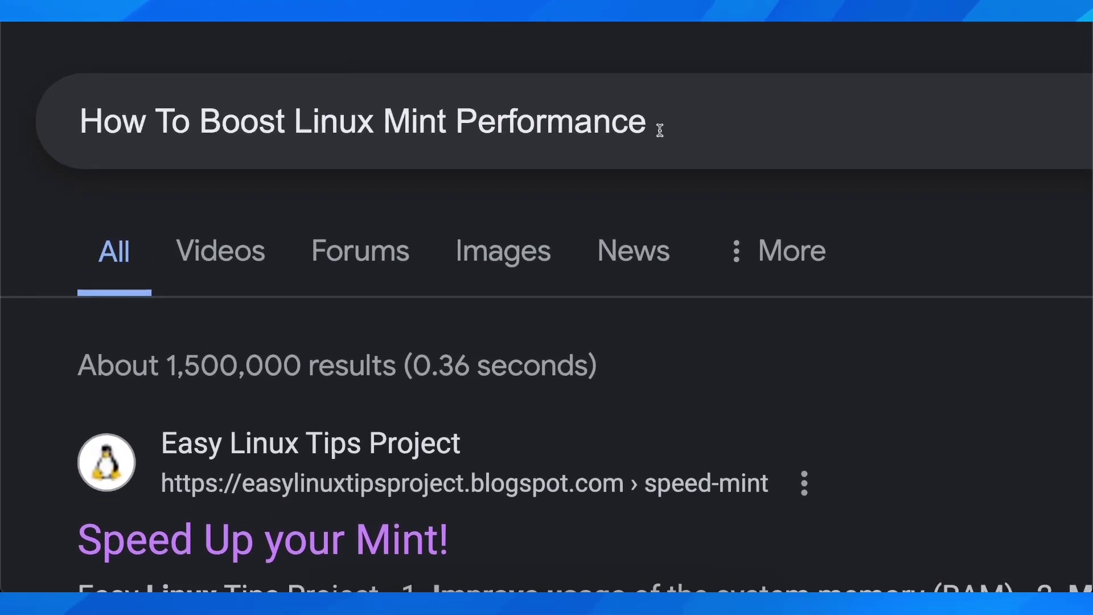
# From the 'Boost Linux Mint Performance' search results, open the 'Speed Up your Mint!' article
pyautogui.moveTo(659, 129); pyautogui.dragTo(208, 132)
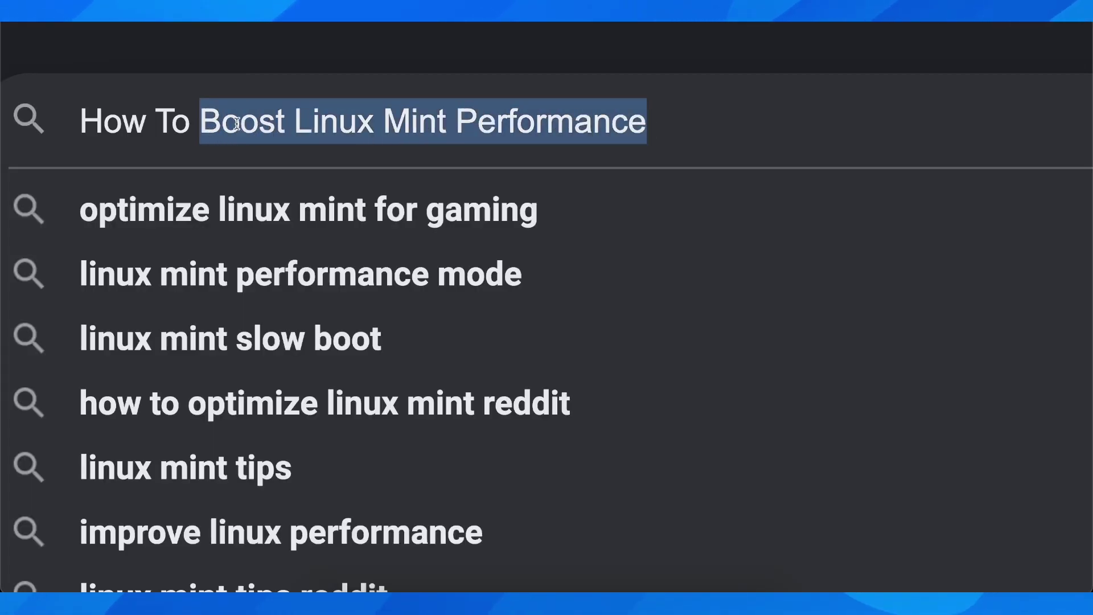
pyautogui.click(477, 50)
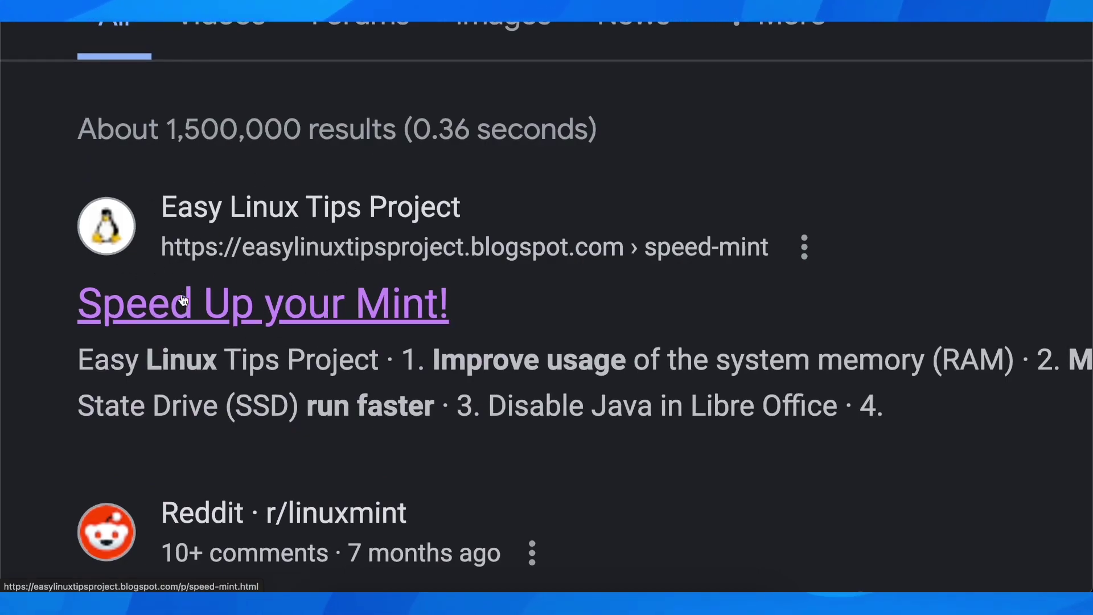
pyautogui.click(213, 309)
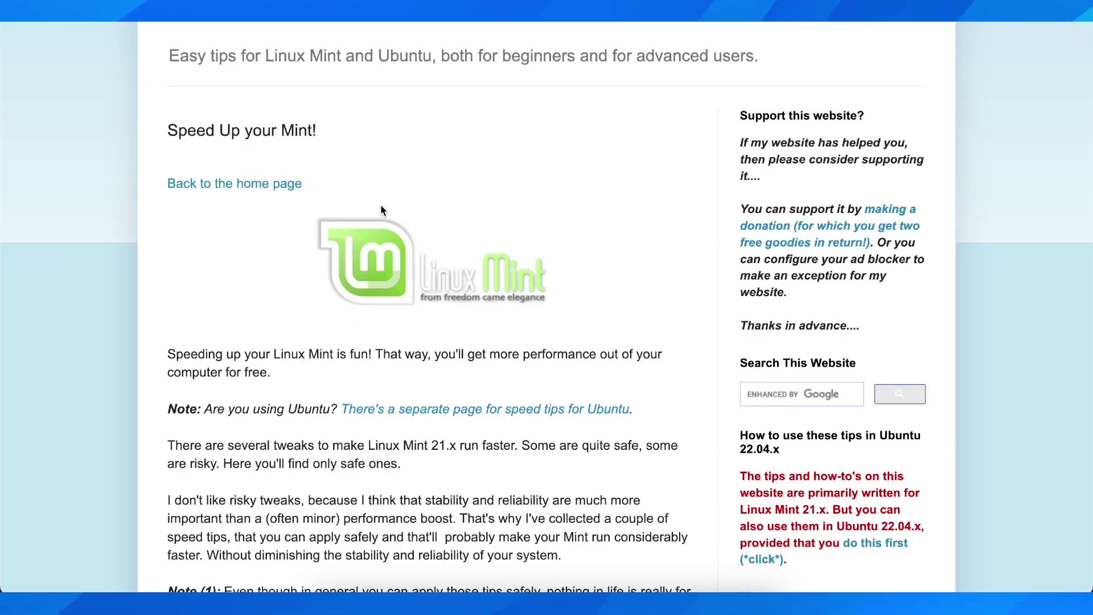
pyautogui.scroll(-5, 517, 325)
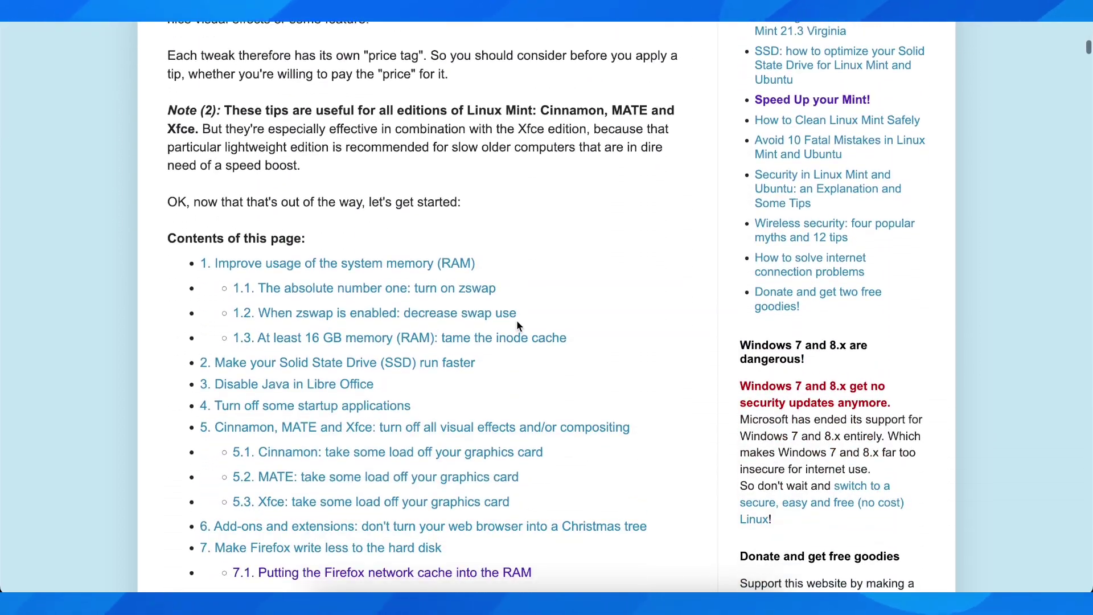
pyautogui.scroll(-2, 517, 324)
pyautogui.scroll(-2, 517, 325)
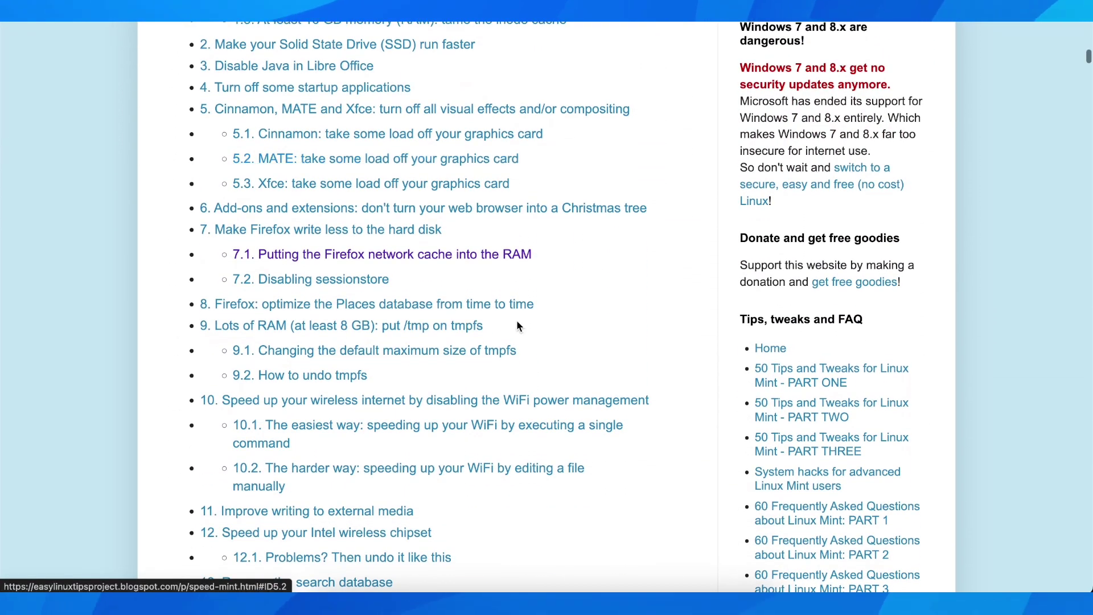
pyautogui.scroll(-2, 517, 325)
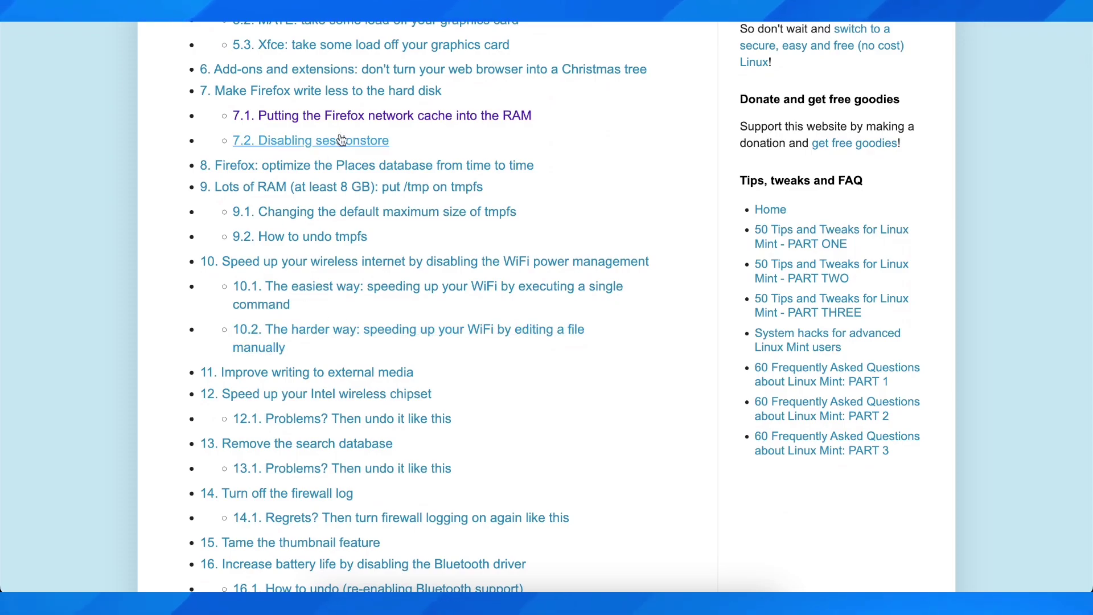
pyautogui.scroll(-2, 316, 296)
pyautogui.scroll(4, 316, 301)
pyautogui.scroll(1, 316, 301)
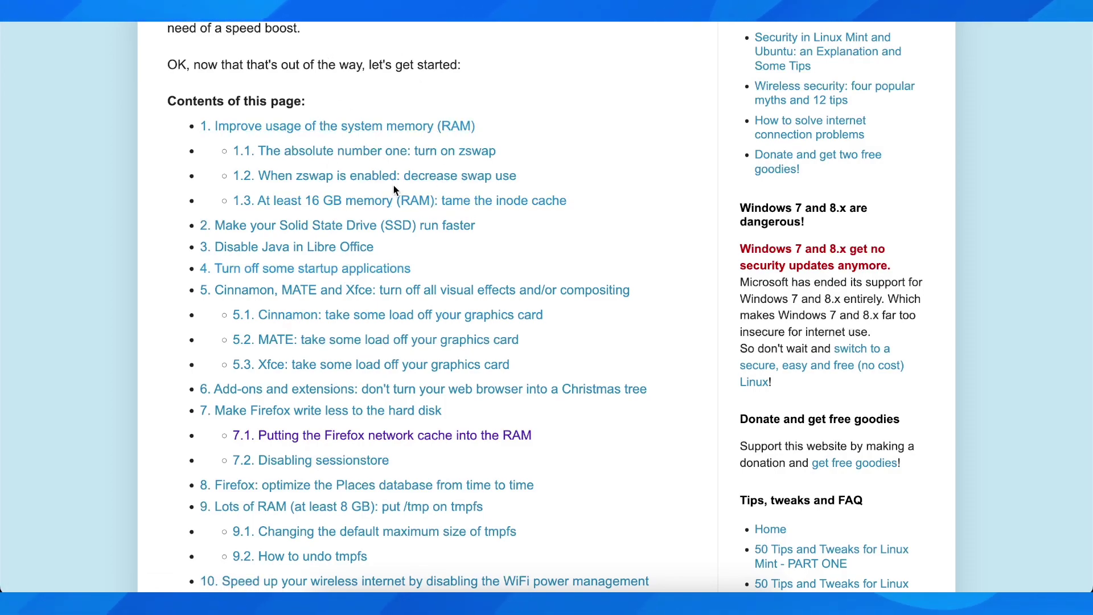
pyautogui.scroll(-1, 409, 380)
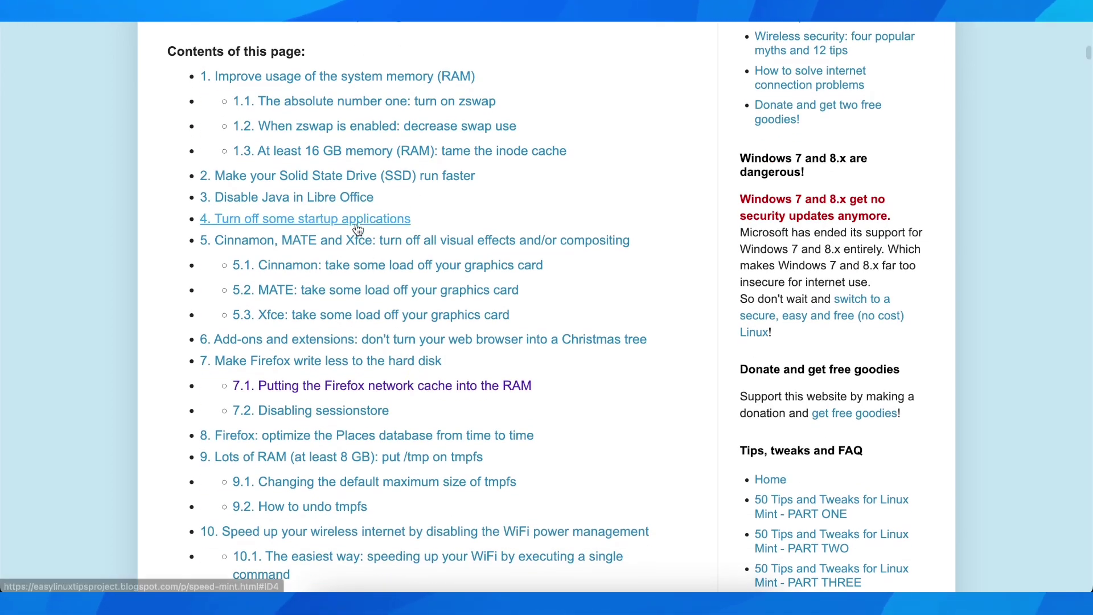
pyautogui.scroll(1, 246, 126)
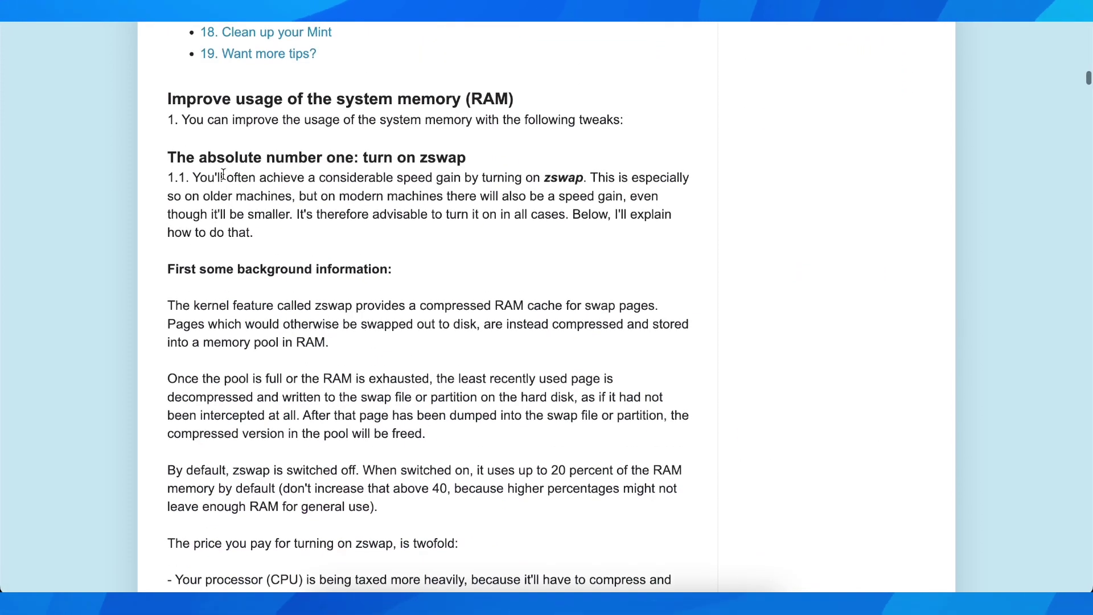
pyautogui.moveTo(168, 120); pyautogui.dragTo(511, 120)
# Jump to the 'Improve usage of the system memory (RAM)' section using contents link 1
pyautogui.click(556, 123)
pyautogui.scroll(-2, 555, 123)
pyautogui.scroll(-3, 541, 202)
pyautogui.scroll(10, 365, 203)
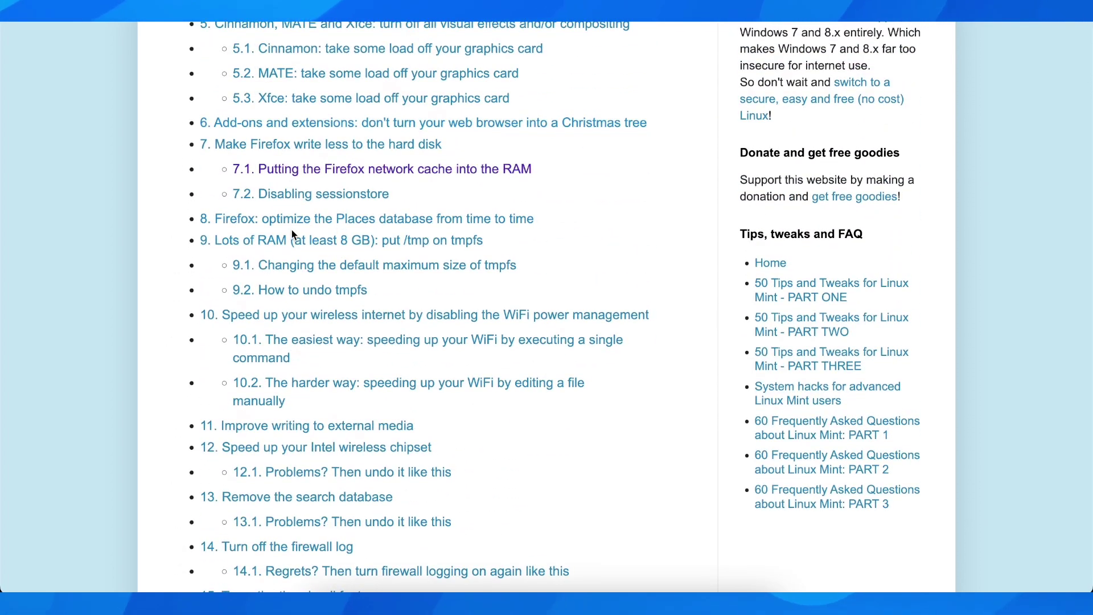
pyautogui.scroll(2, 296, 237)
pyautogui.scroll(1, 293, 231)
pyautogui.scroll(2, 291, 234)
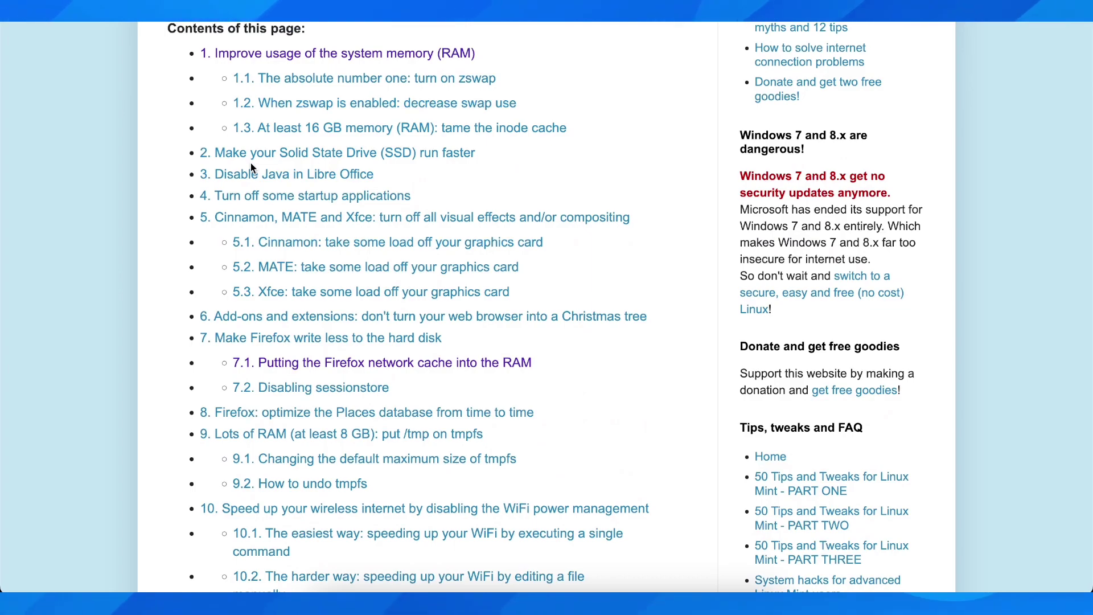
# Jump to the 'Turn off some startup applications' tip using contents link 4
pyautogui.click(246, 196)
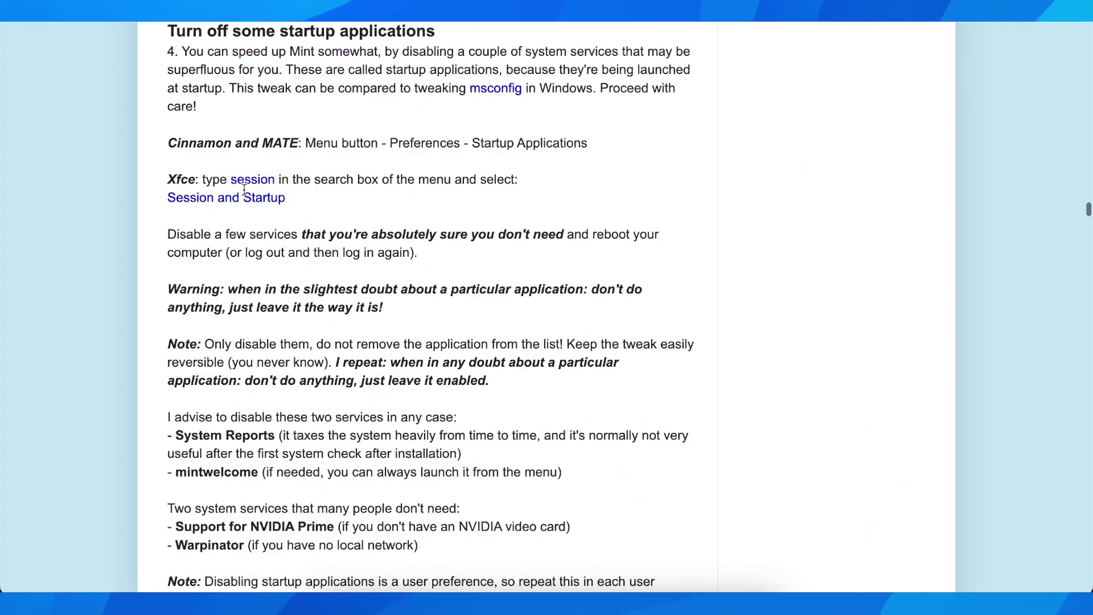
pyautogui.scroll(-5, 257, 293)
pyautogui.scroll(-4, 258, 293)
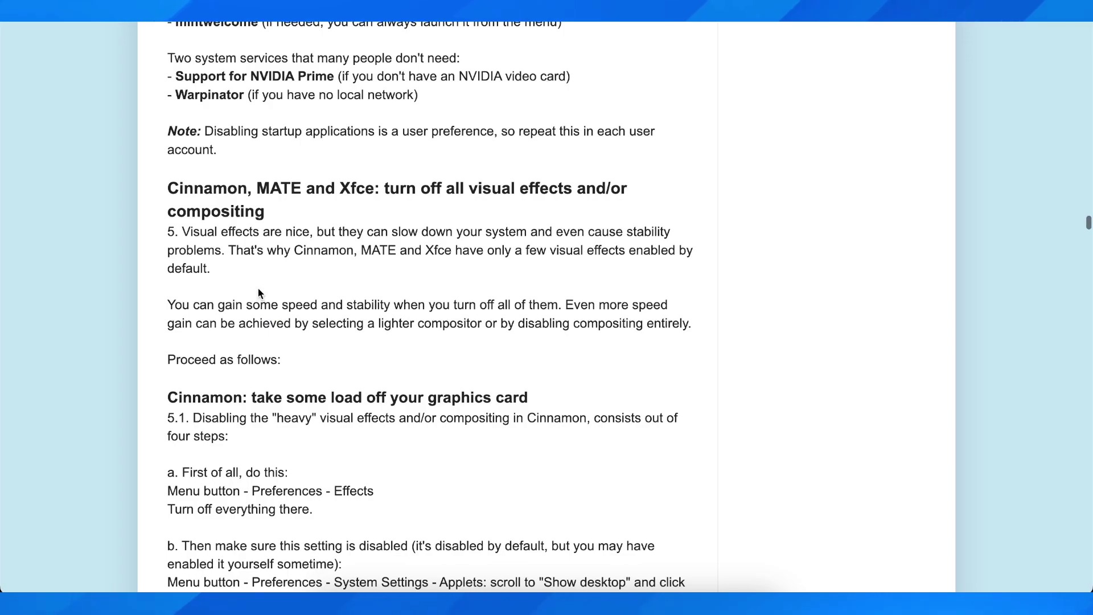
pyautogui.scroll(1, 336, 281)
pyautogui.scroll(5, 336, 280)
pyautogui.scroll(2, 336, 280)
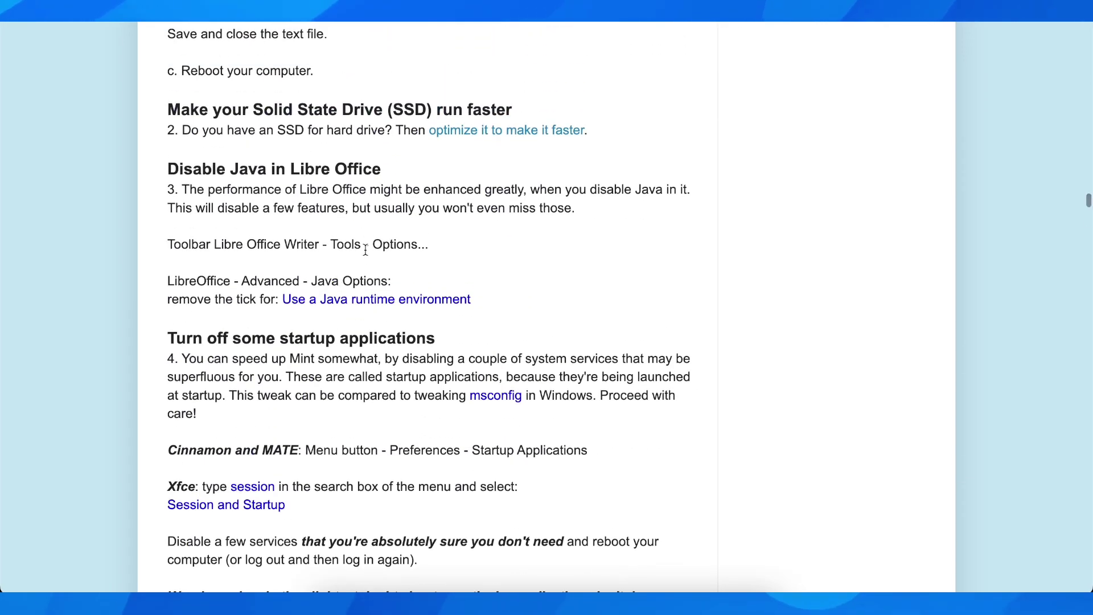
pyautogui.scroll(2, 358, 261)
pyautogui.scroll(1, 342, 268)
pyautogui.scroll(5, 281, 267)
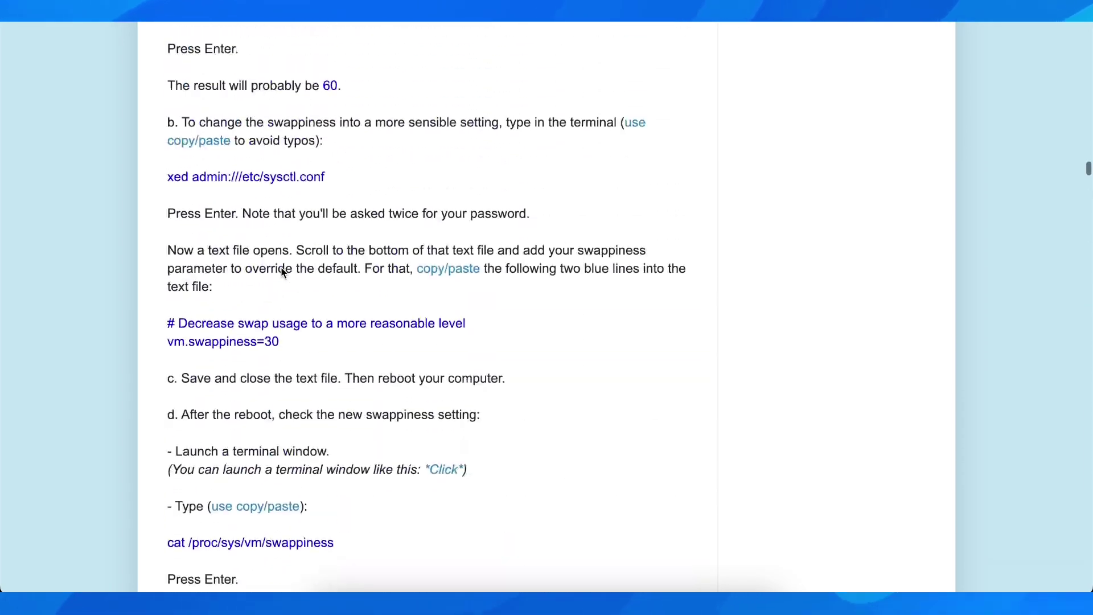
pyautogui.scroll(5, 281, 268)
pyautogui.scroll(5, 281, 267)
pyautogui.scroll(5, 281, 267)
pyautogui.scroll(5, 280, 270)
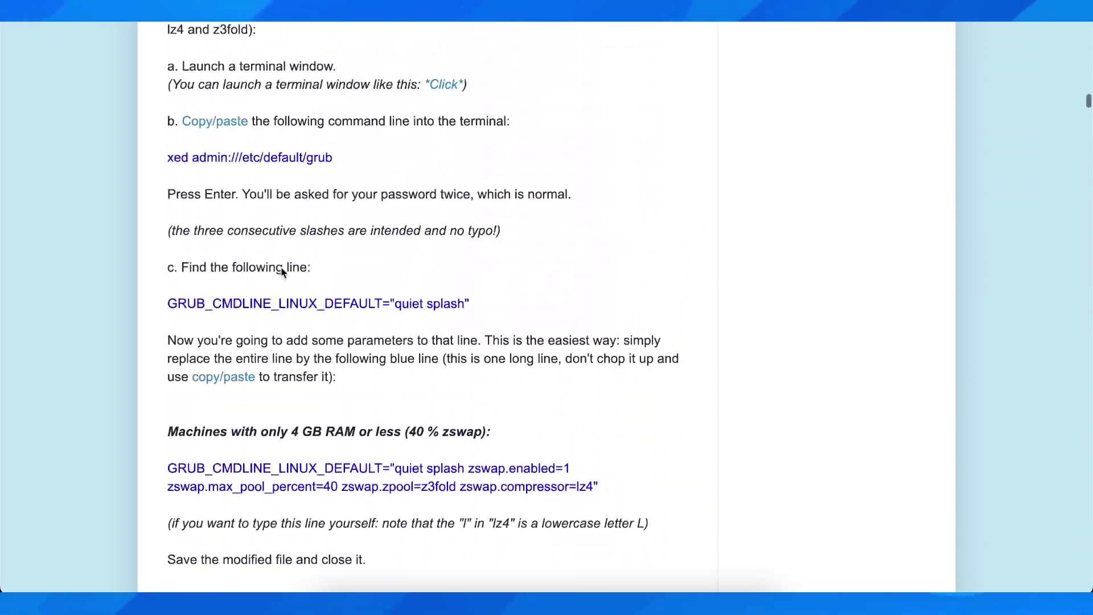
pyautogui.scroll(3, 479, 244)
pyautogui.scroll(10, 546, 214)
pyautogui.scroll(10, 605, 183)
pyautogui.scroll(-2, 606, 189)
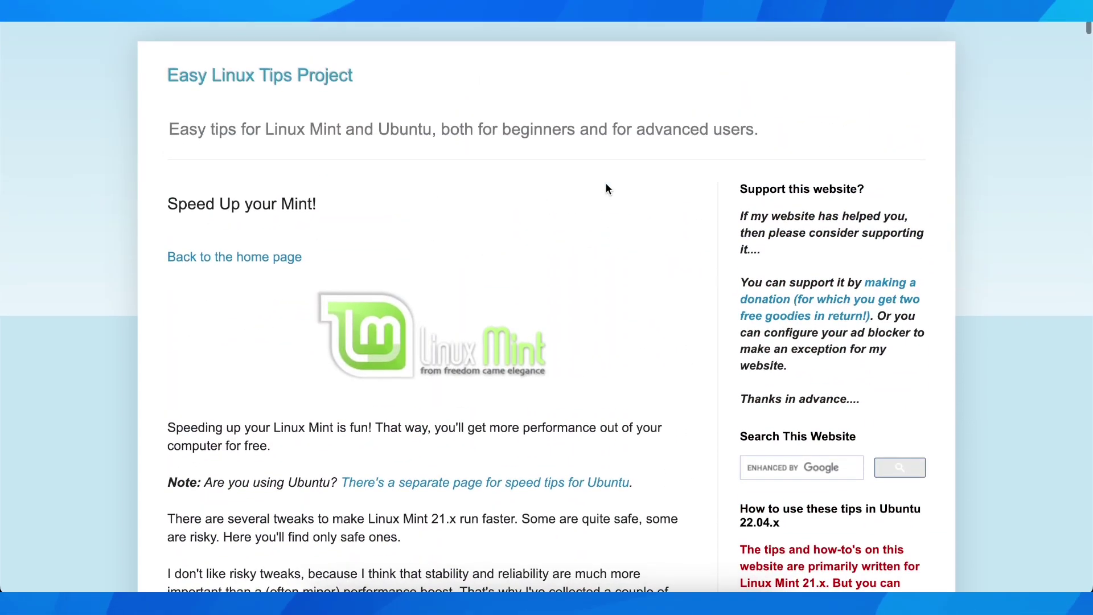